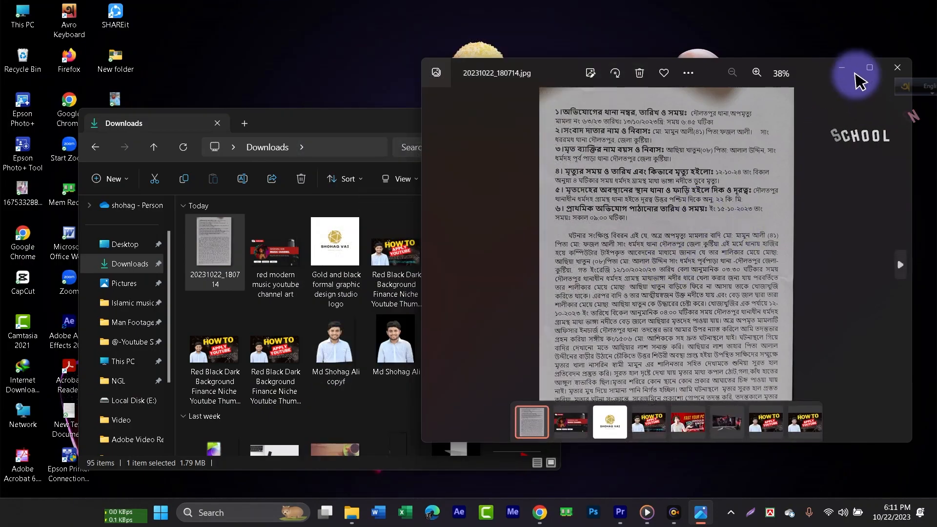
- Minimize the photo viewer showing the scanned document and switch to Photoshop
click(869, 68)
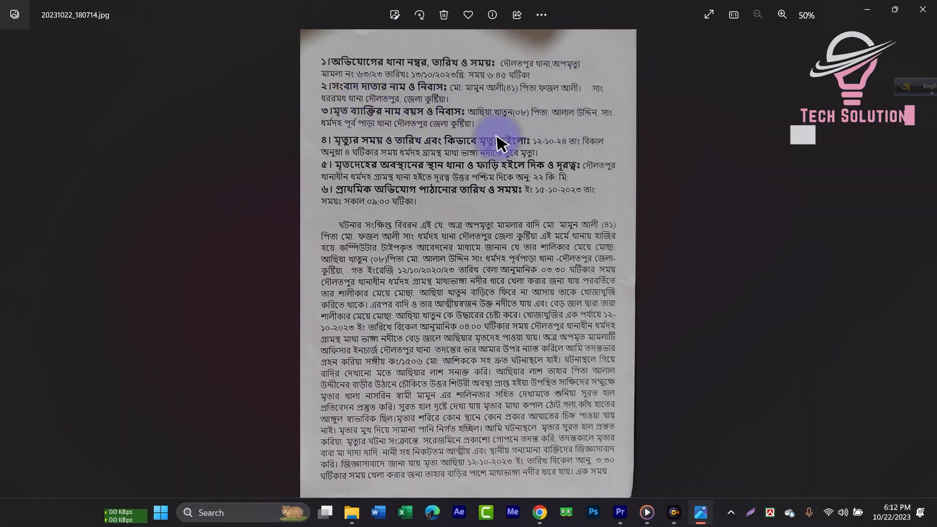
click(873, 10)
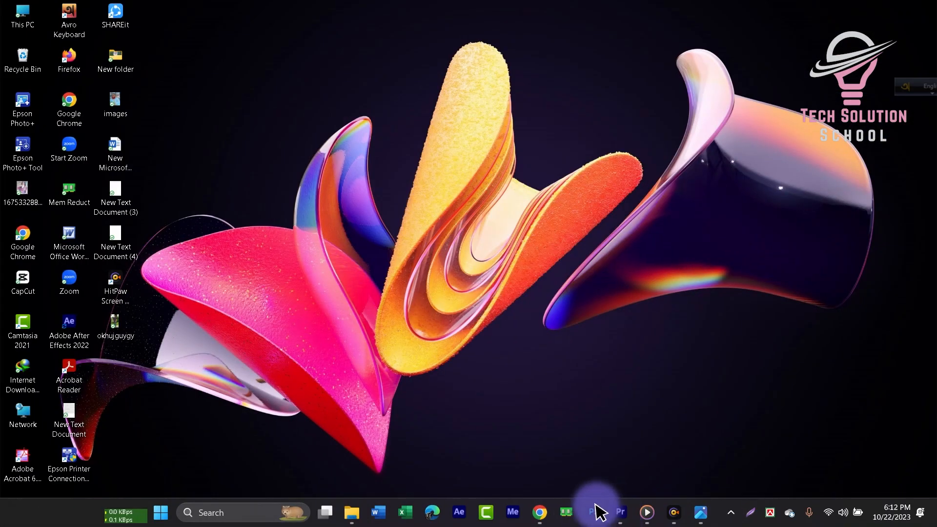
click(591, 512)
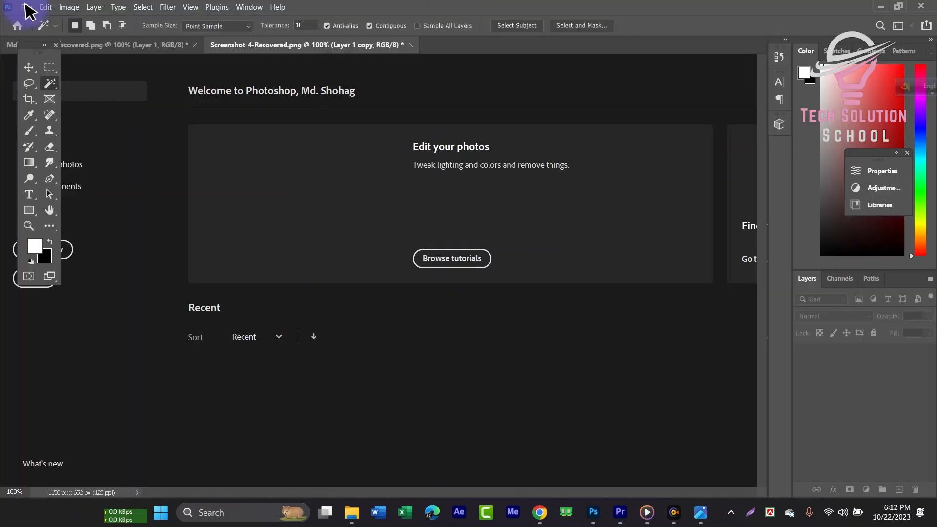
- Open the image 20231022_180714.jpg from Downloads in Photoshop
click(24, 6)
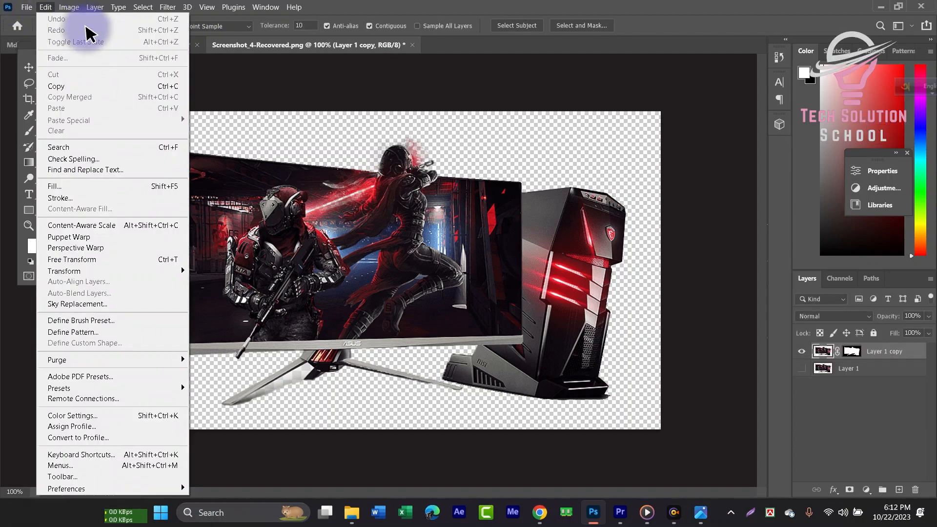
click(473, 123)
click(27, 7)
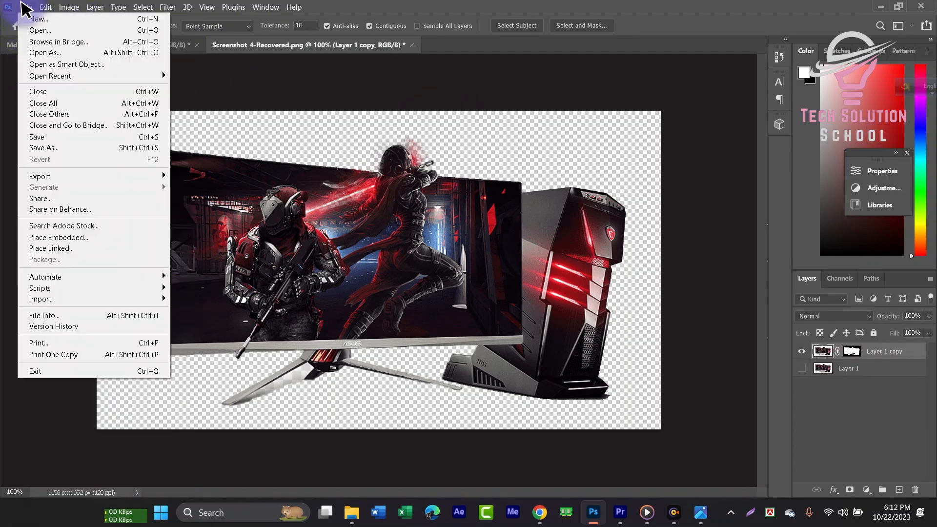
click(46, 28)
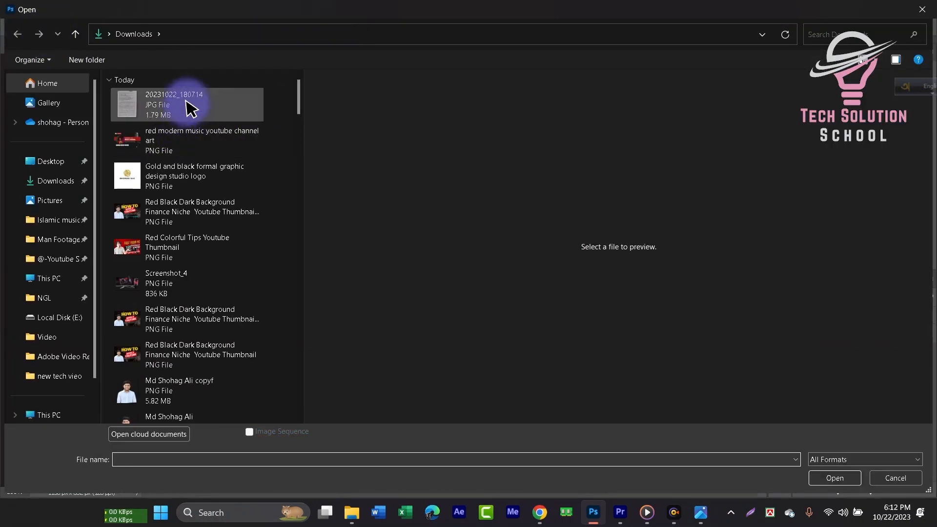
click(186, 105)
click(840, 479)
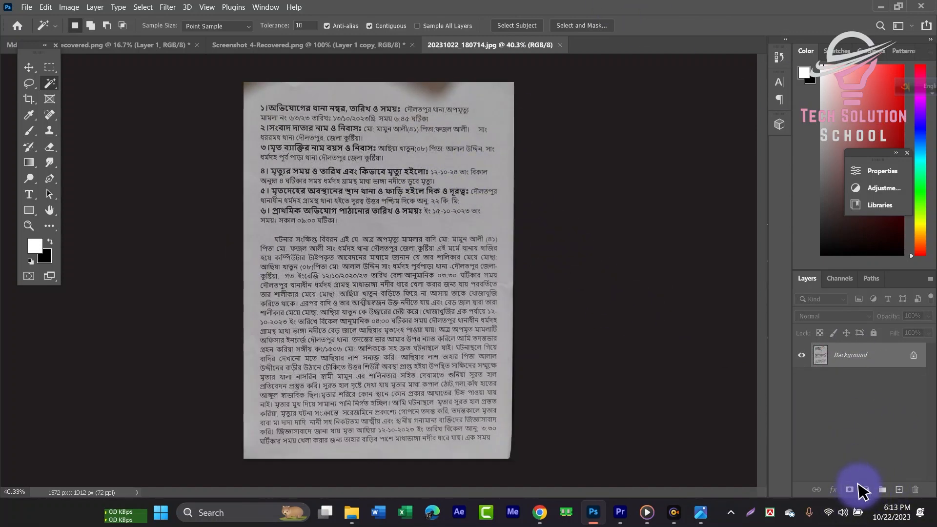
- Add a Levels adjustment layer and set its white point by sampling the paper background beside the text
click(865, 489)
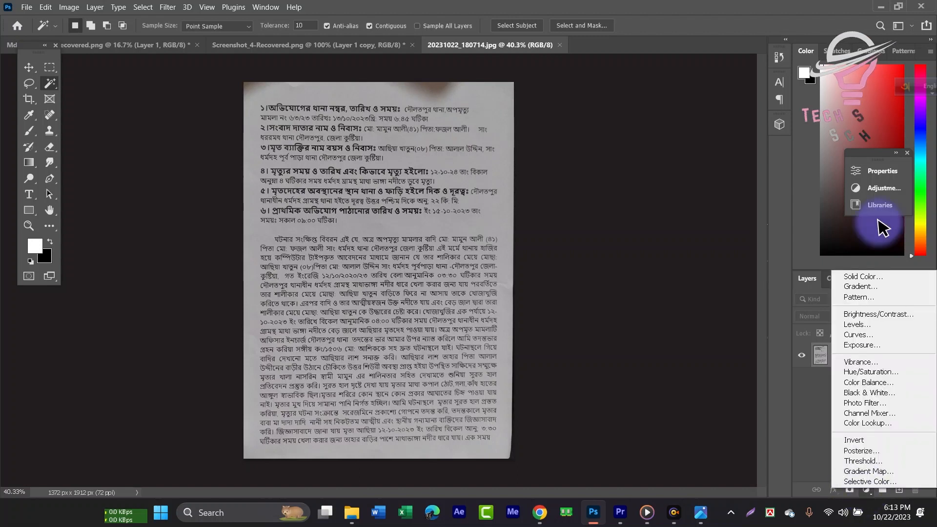
click(854, 330)
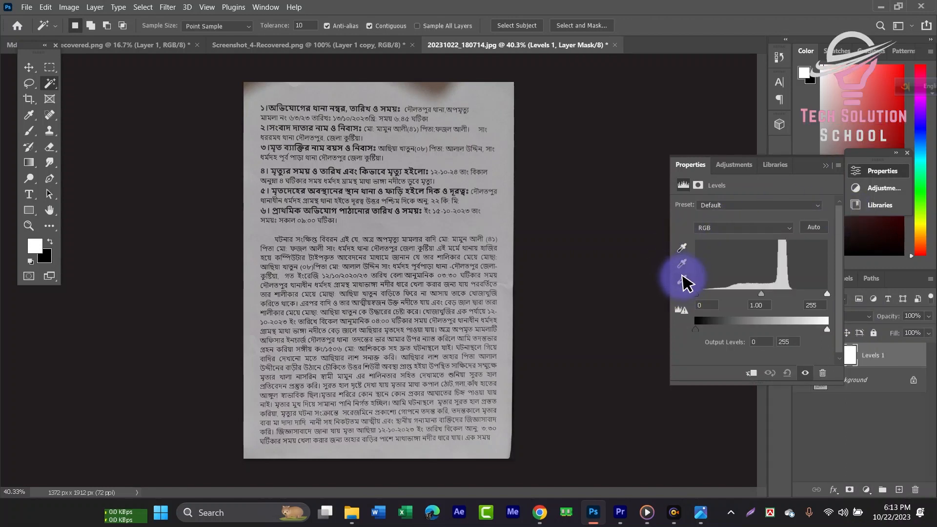
click(682, 280)
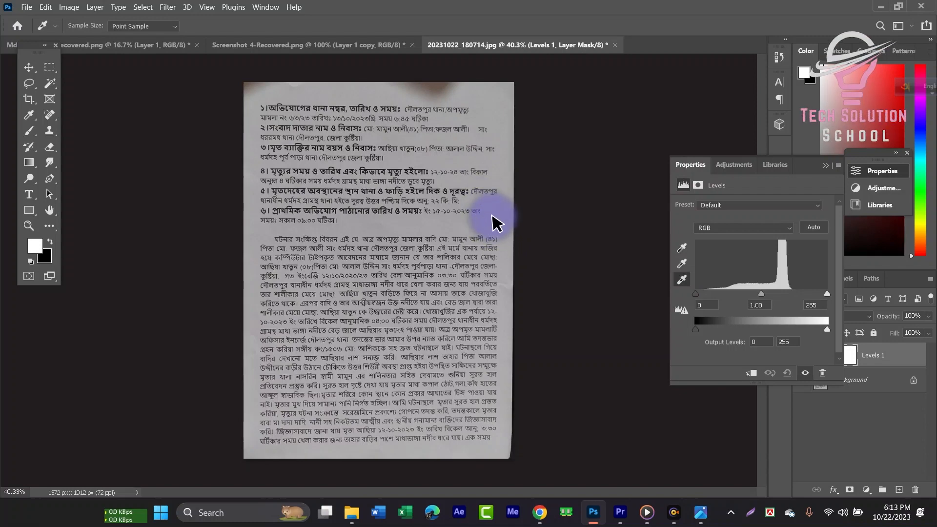
click(495, 213)
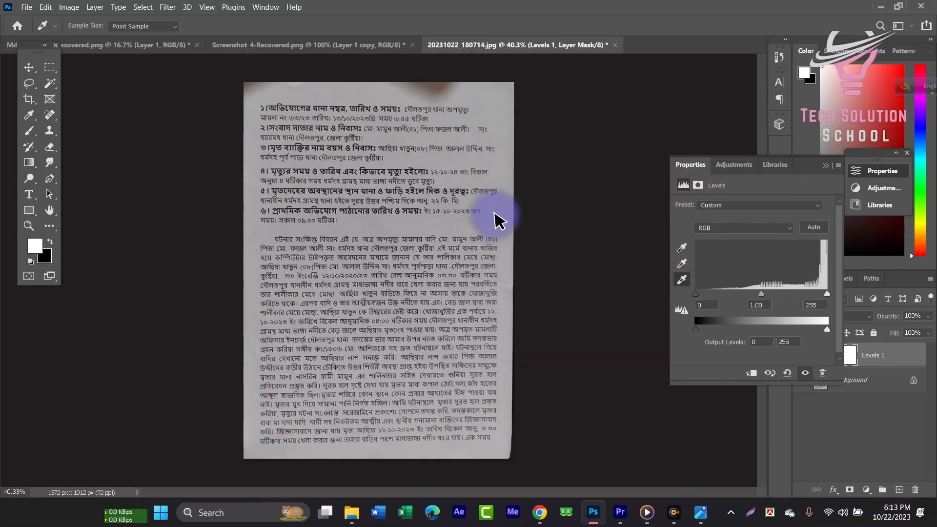
scroll(383, 158, up, 2)
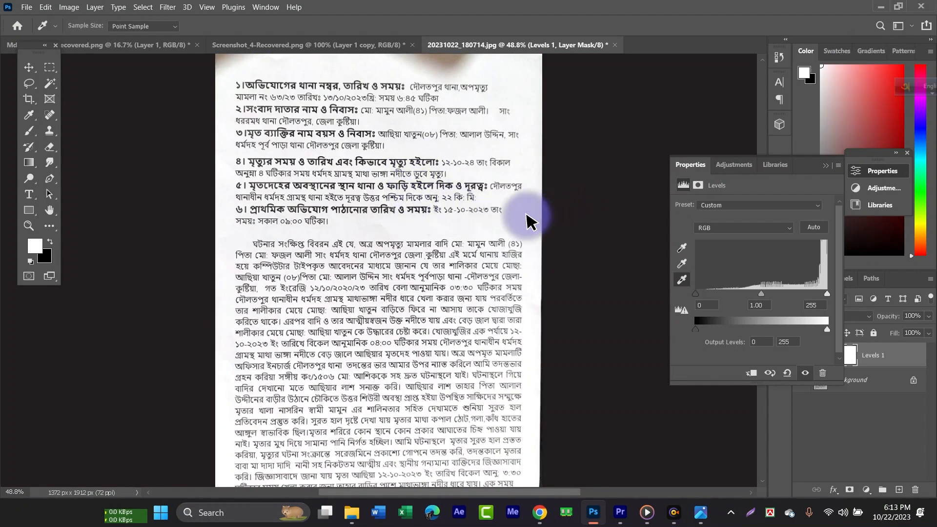
scroll(409, 197, up, 3)
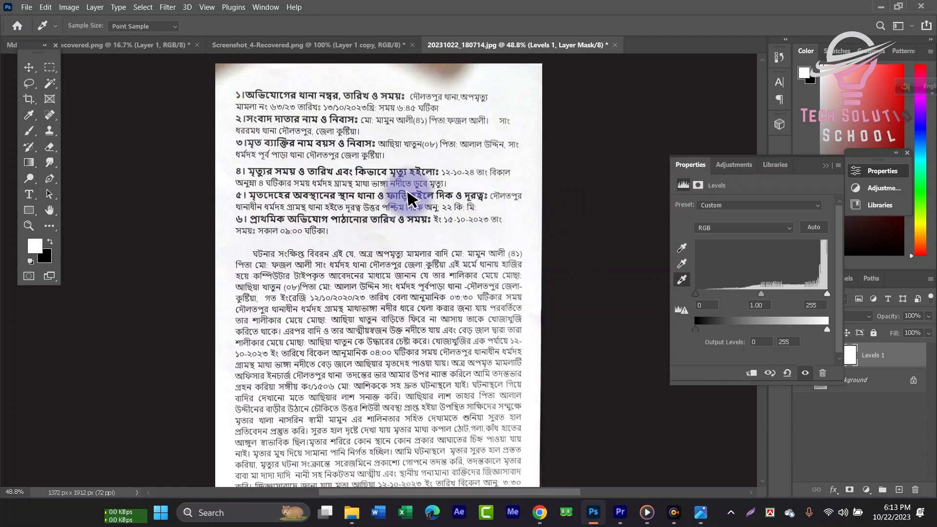
scroll(415, 190, down, 1)
key(super)
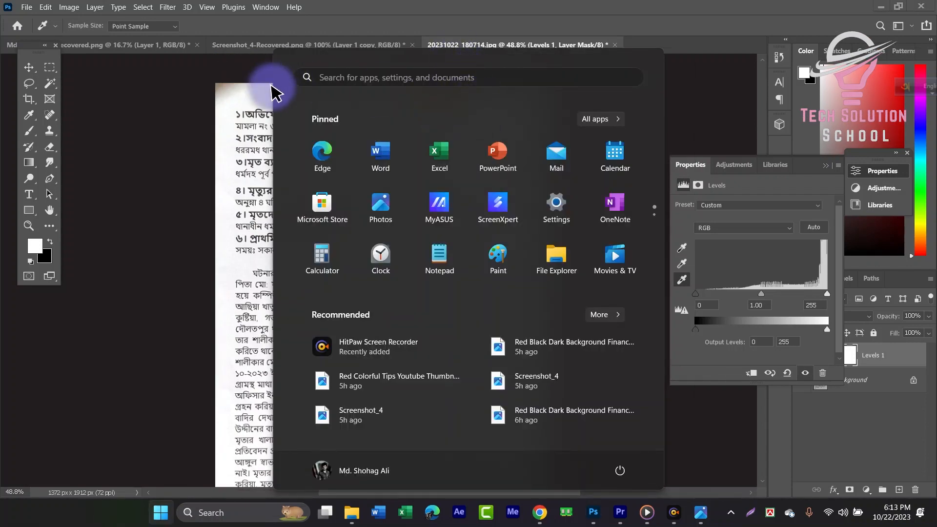
key(super)
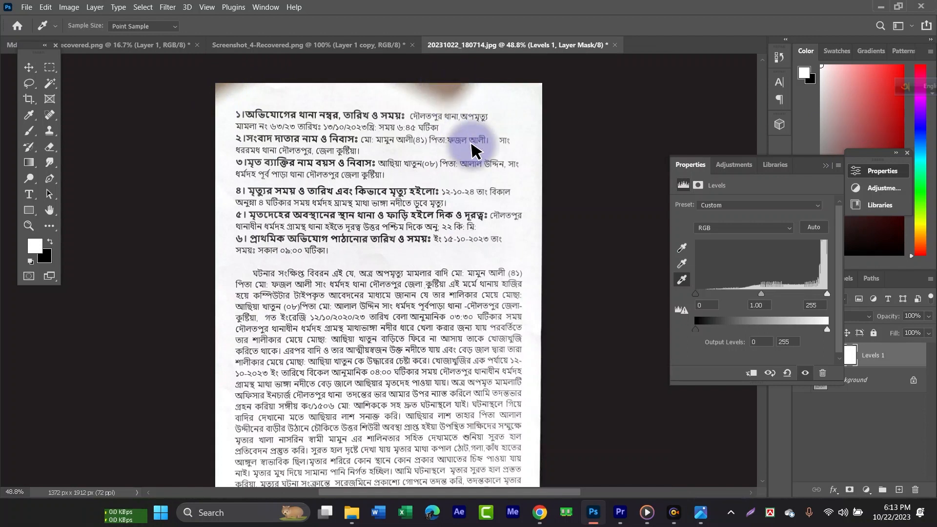
- Set the Levels input black point to 47 and midtone to 0.67 to darken the text
scroll(478, 156, down, 2)
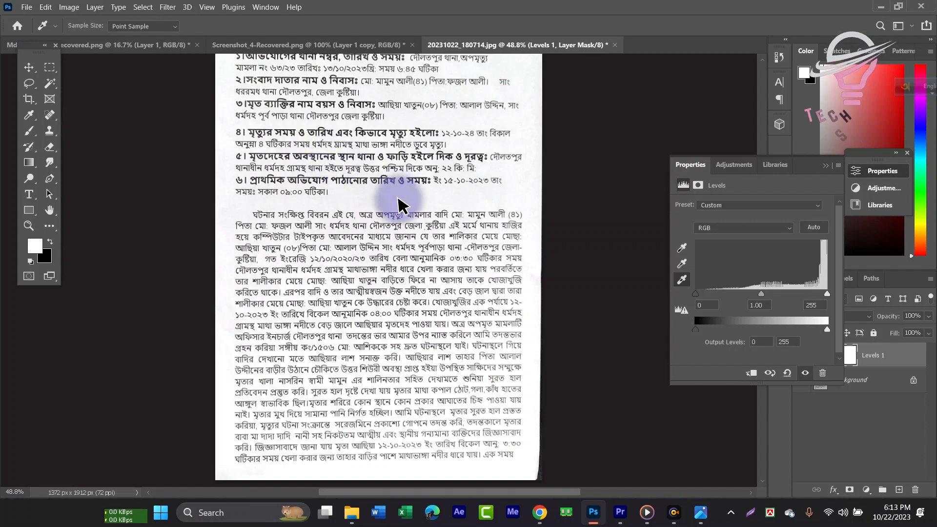
scroll(502, 156, up, 2)
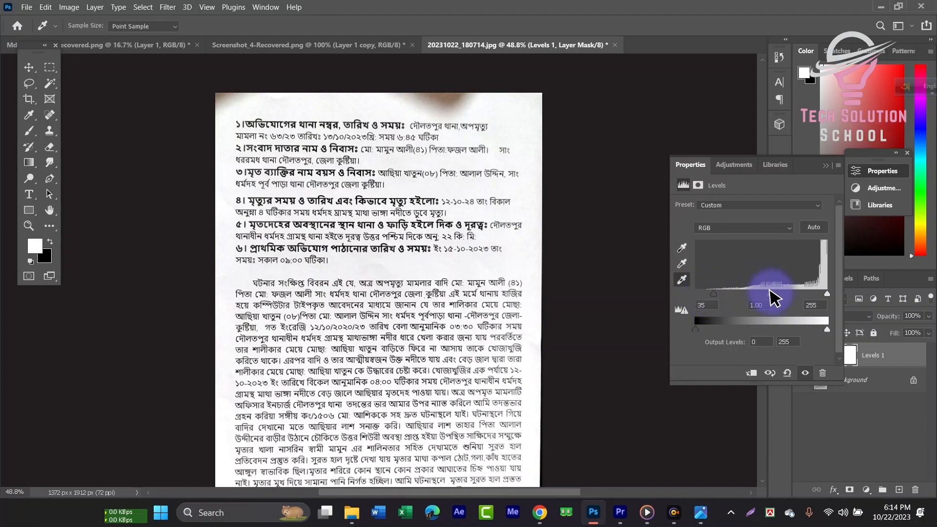
mouse_move(772, 297)
mouse_down()
mouse_move(792, 297)
mouse_move(784, 293)
mouse_up()
click(709, 303)
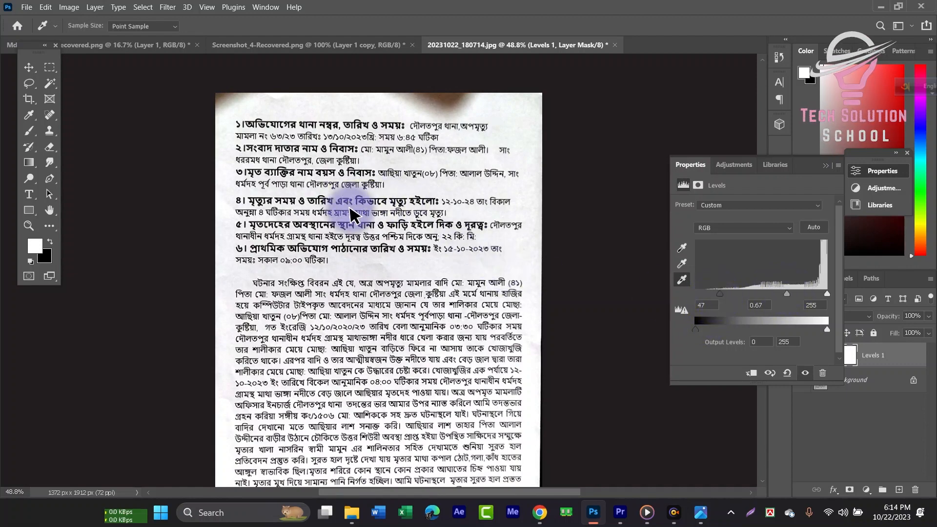
- Close the Levels properties and merge the Levels adjustment into the Background layer
scroll(380, 214, up, 3)
scroll(378, 214, down, 6)
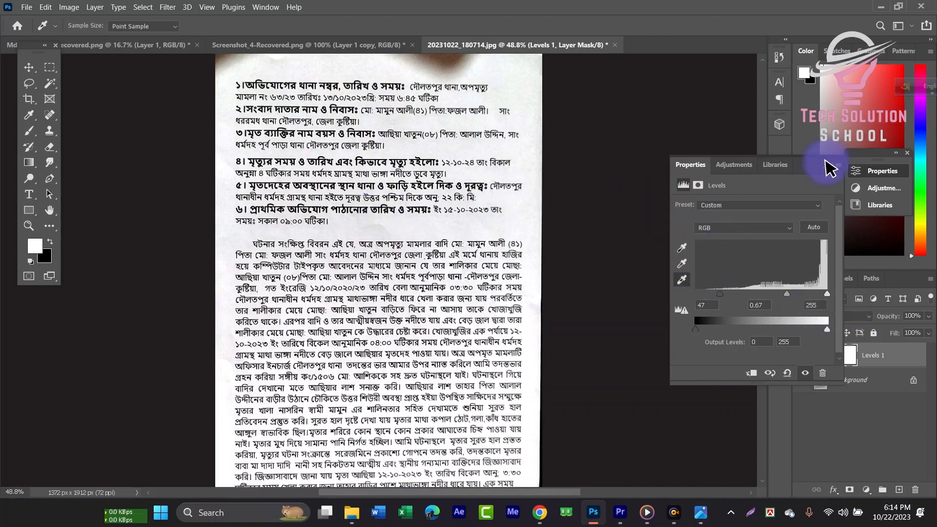
click(864, 388)
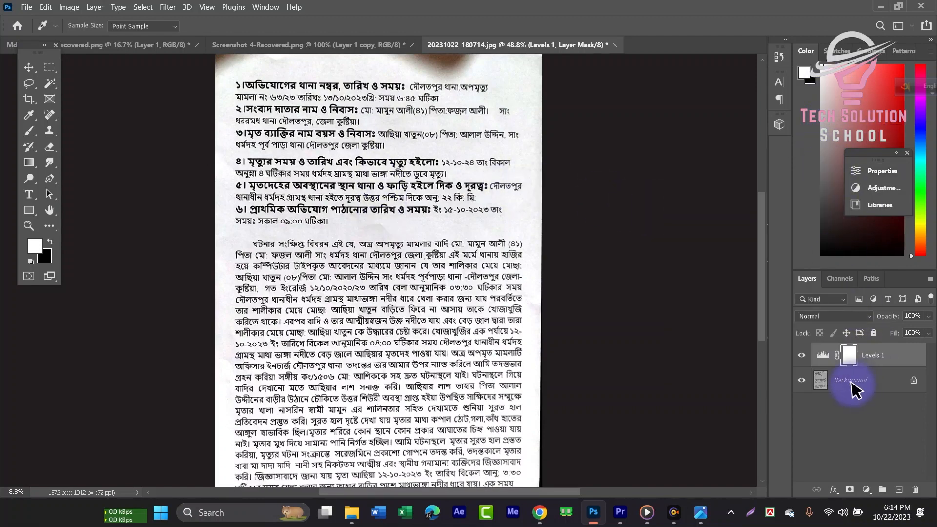
click(851, 383)
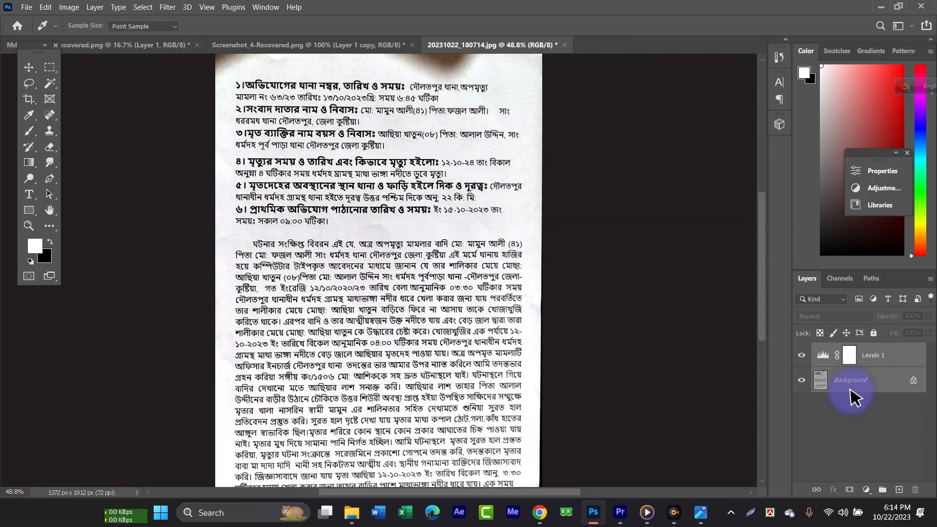
key(ctrl+e)
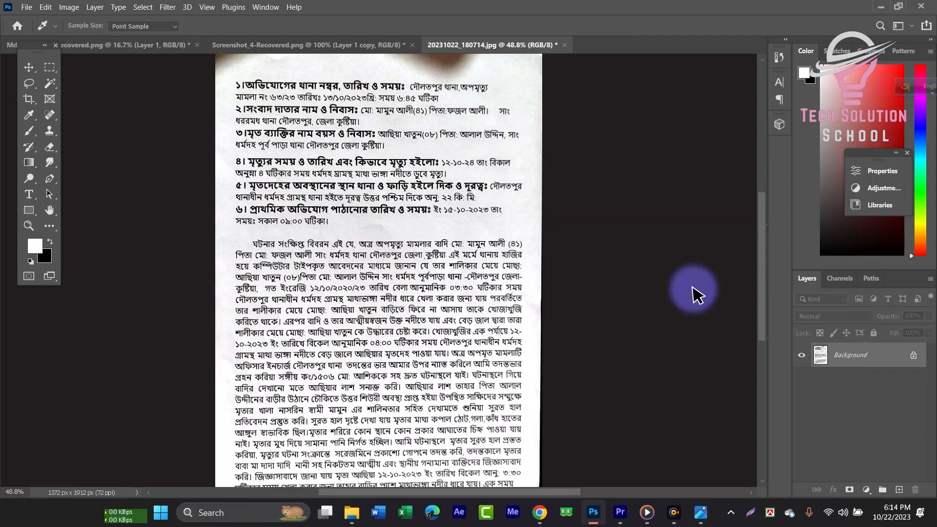
- Add another Levels adjustment layer and merge it into the Background layer
click(866, 489)
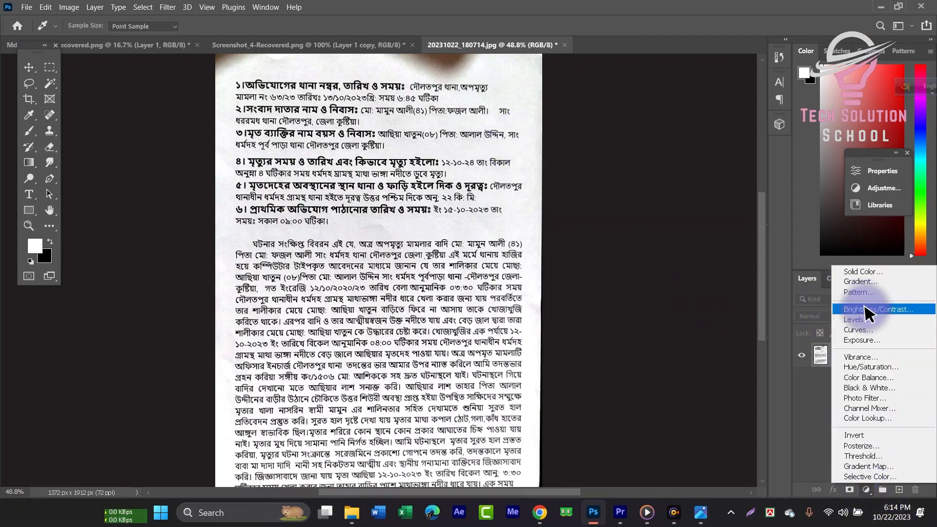
click(864, 321)
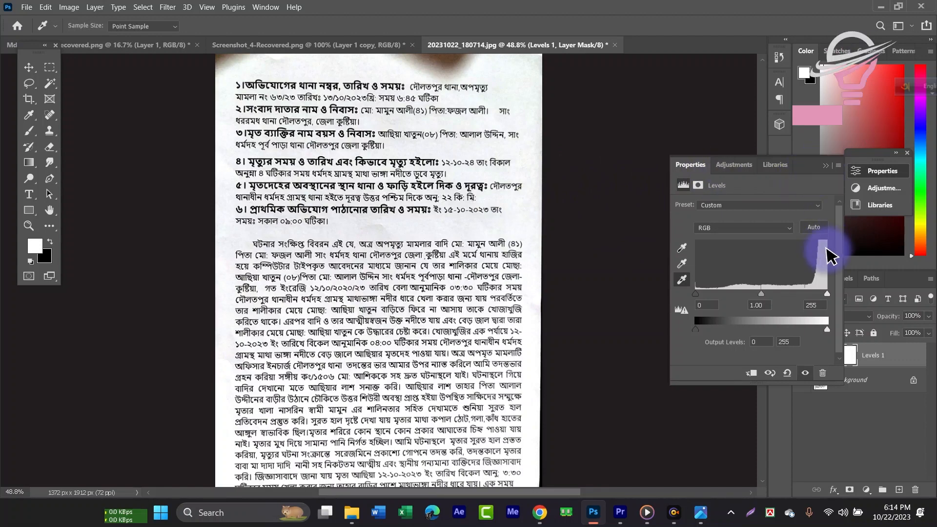
click(884, 385)
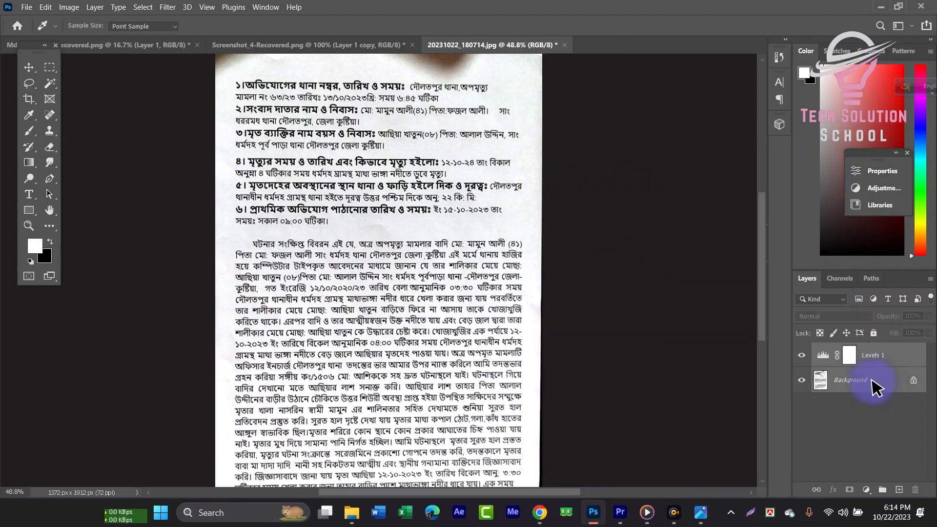
key(ctrl+e)
- Paint white with a 150 px brush over the dark shadows at the page's top edge and lower right corner
scroll(401, 151, up, 3)
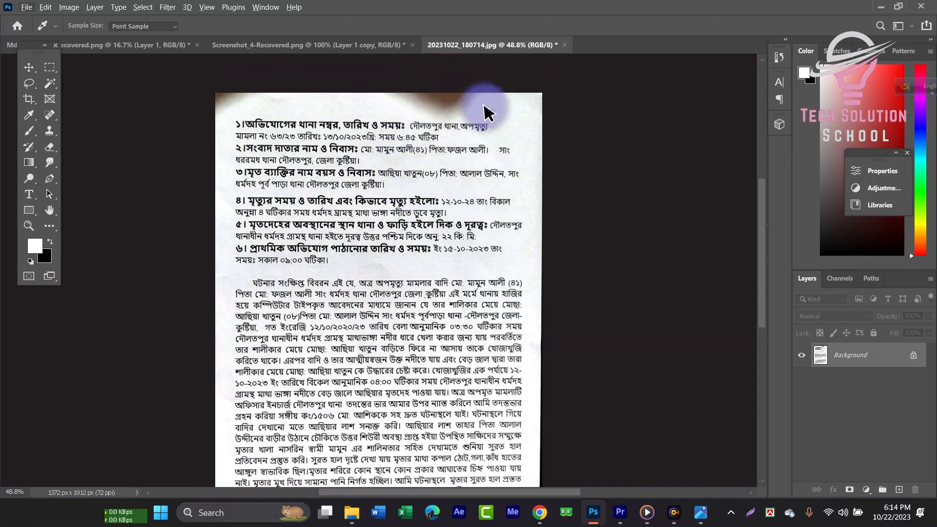
key(b)
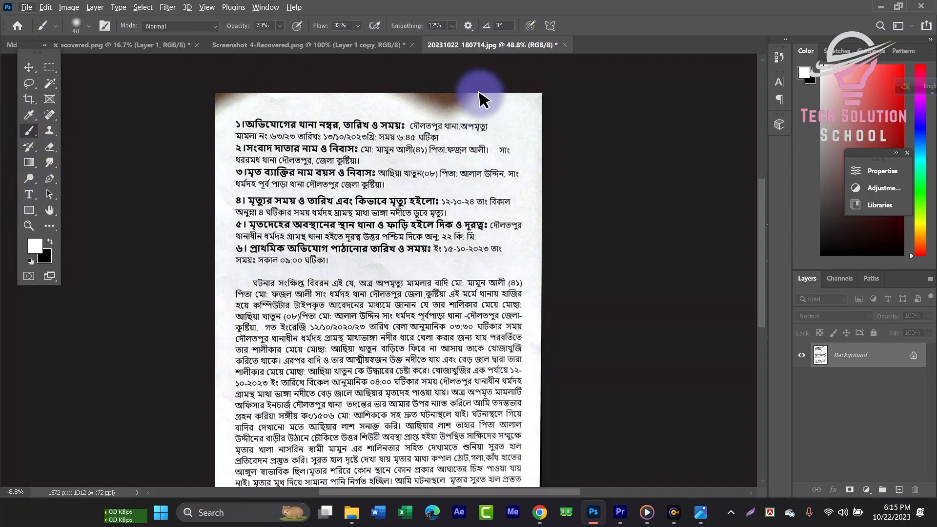
key(])
key(])
key(])
key(])
key(])
key(])
key(])
key(])
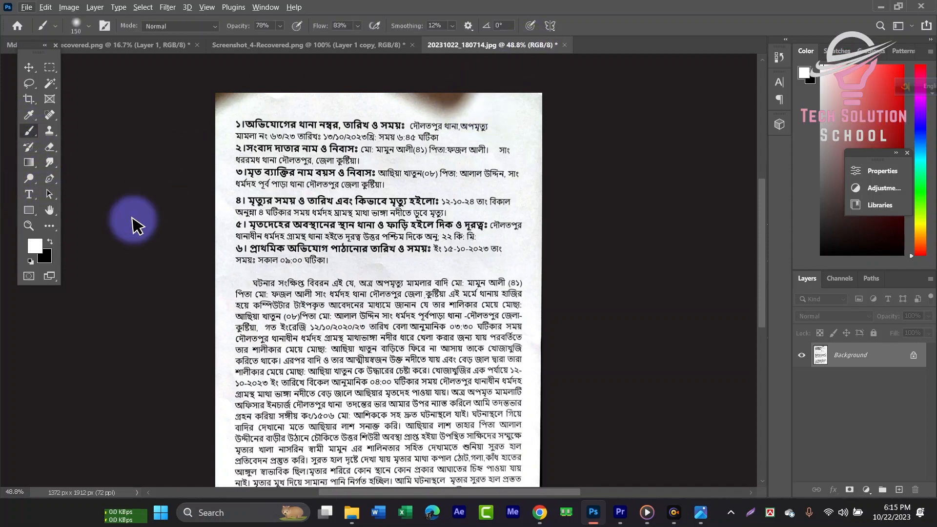
click(36, 246)
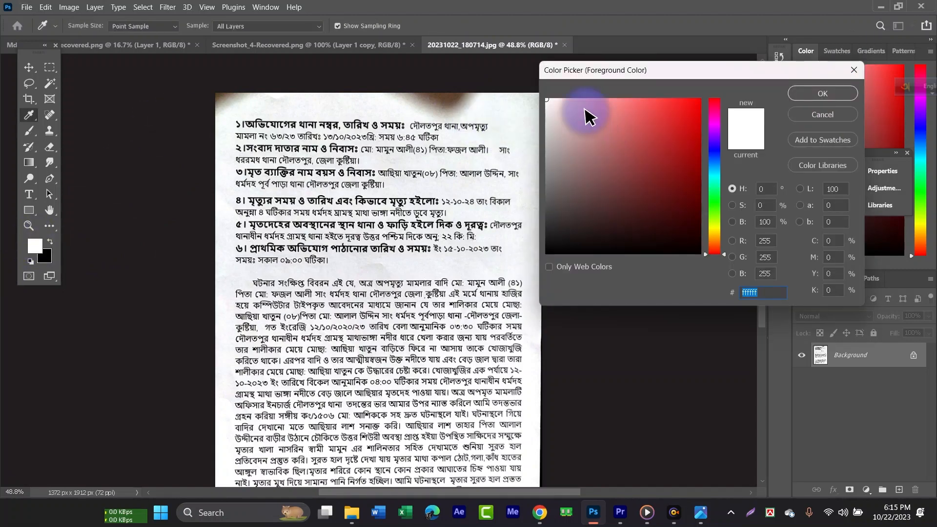
click(850, 95)
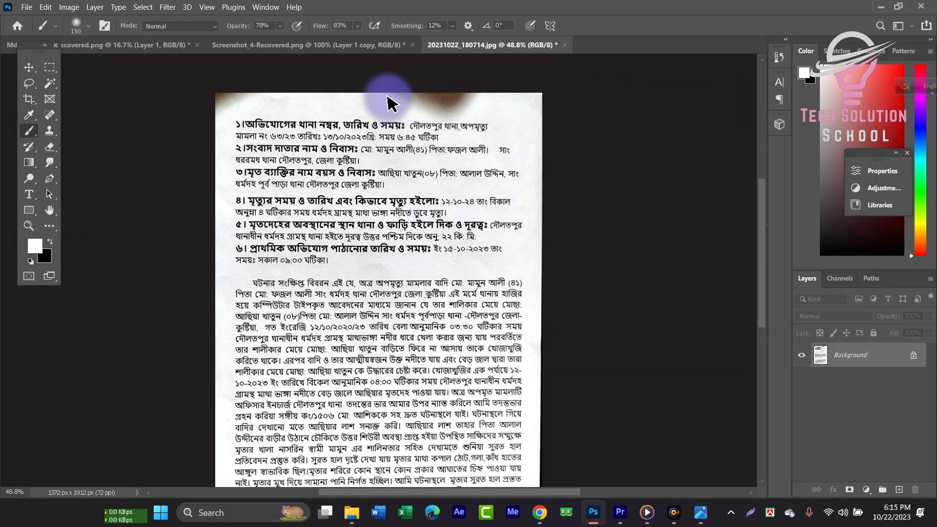
mouse_move(390, 102)
mouse_down()
mouse_move(486, 87)
mouse_move(420, 91)
mouse_move(478, 100)
mouse_move(437, 105)
mouse_move(423, 103)
mouse_move(487, 93)
mouse_move(218, 100)
mouse_up()
scroll(537, 185, down, 2)
mouse_move(519, 446)
mouse_down()
mouse_move(514, 295)
mouse_move(517, 465)
mouse_up()
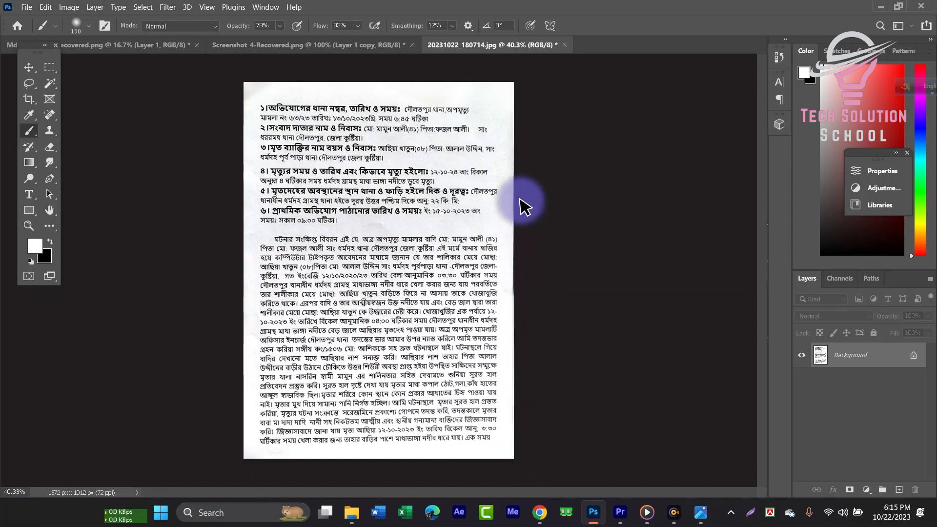
scroll(358, 279, down, 2)
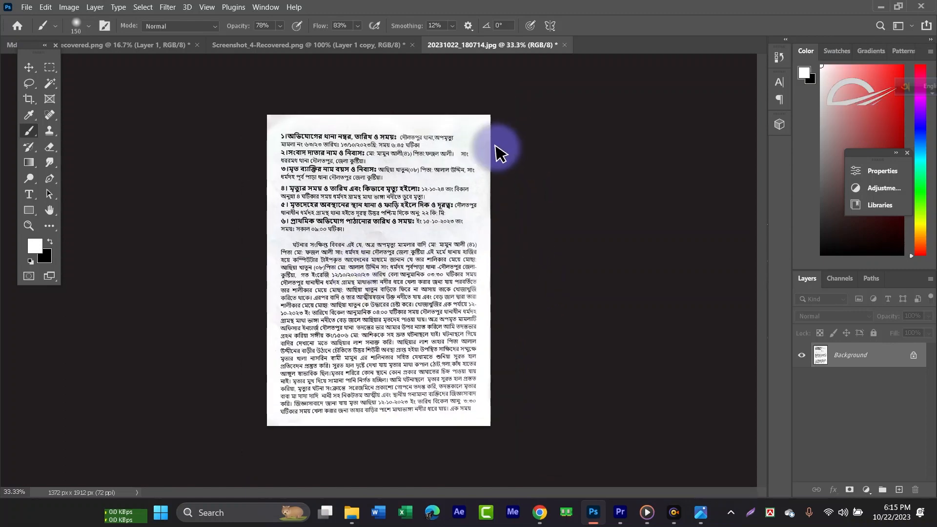
scroll(385, 193, up, 2)
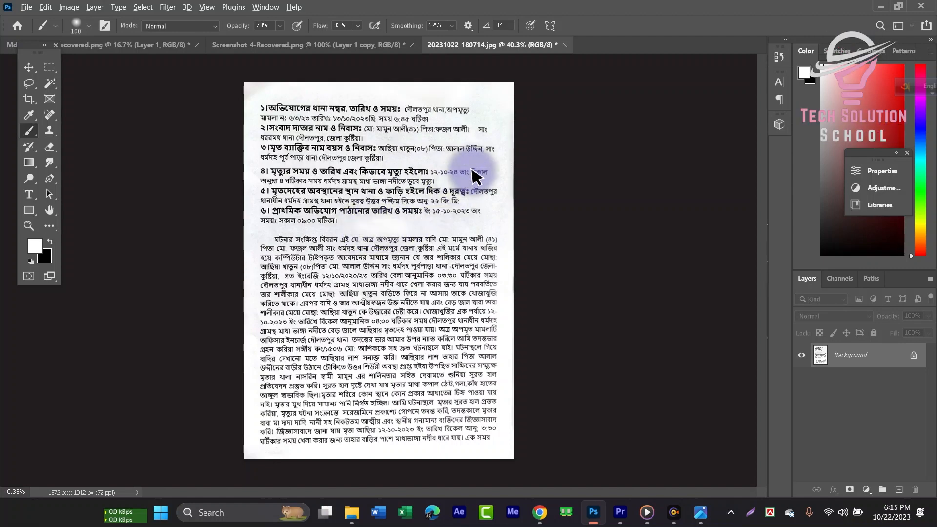
scroll(434, 167, up, 3)
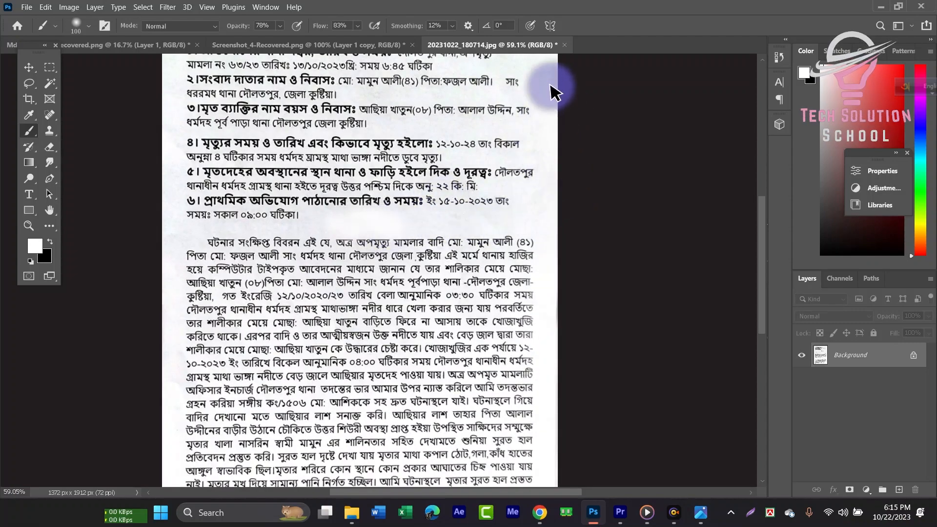
scroll(506, 201, down, 2)
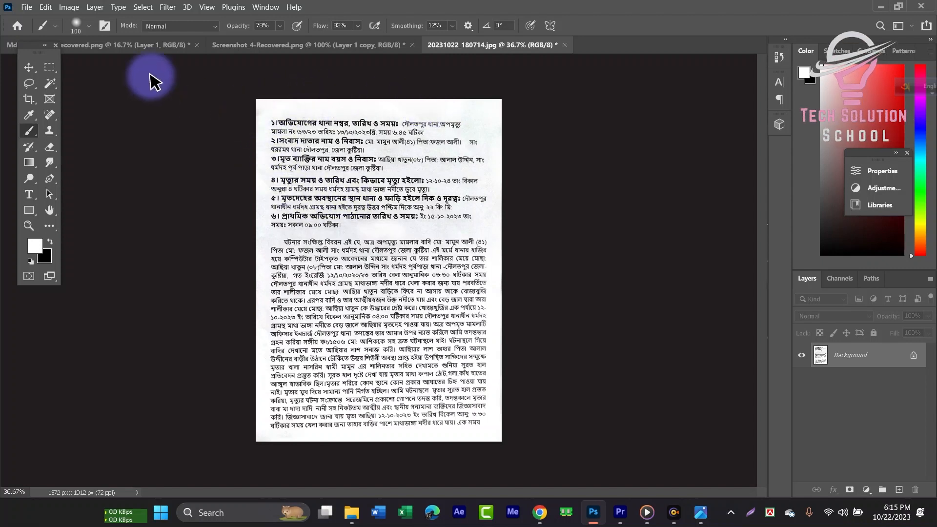
- Save the edited image on the computer as a JPEG named 20231022_180714 in the Downloads folder
click(18, 8)
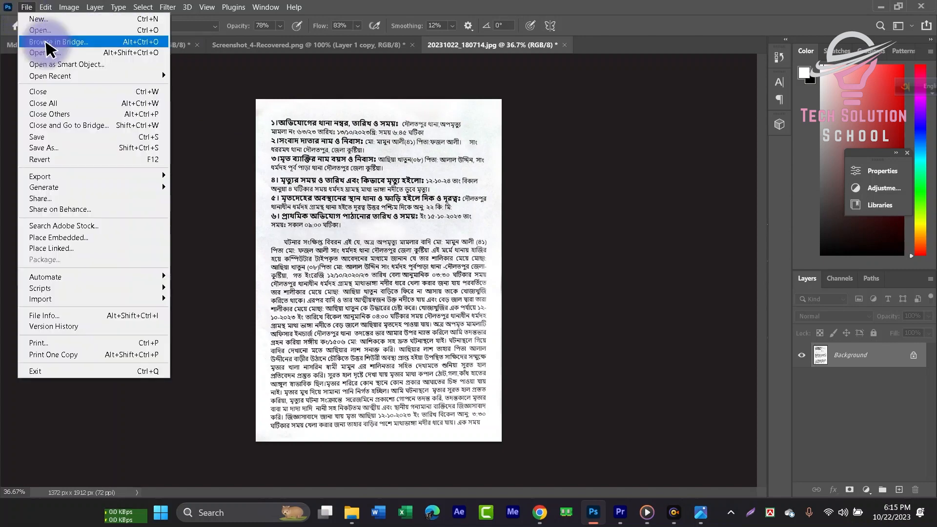
click(65, 147)
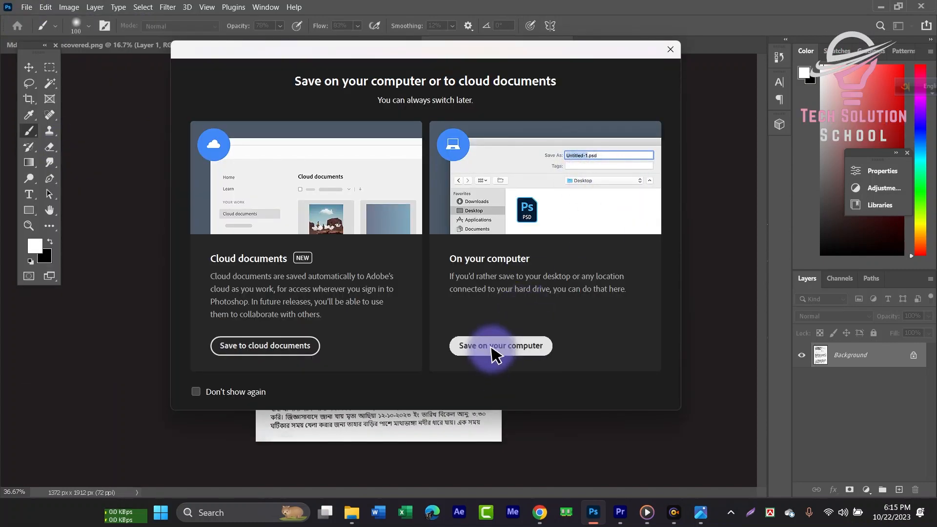
click(495, 350)
click(45, 183)
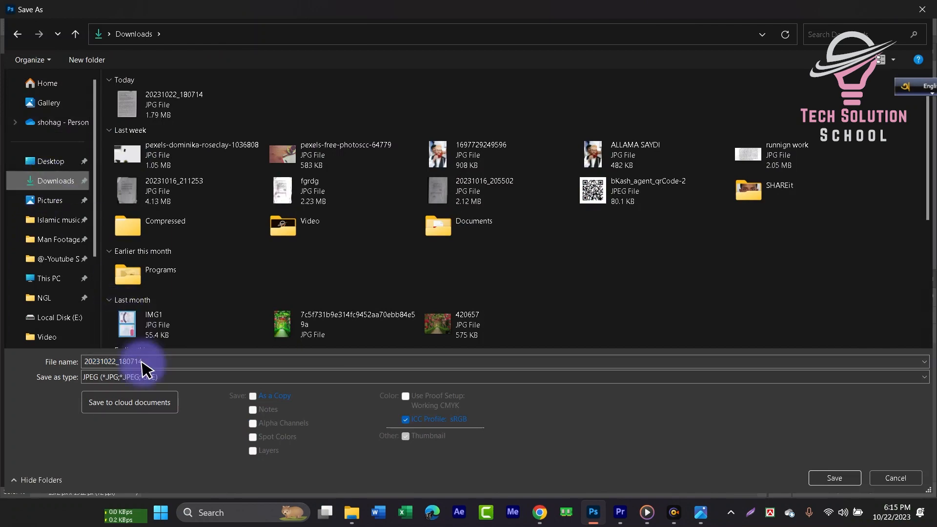
click(835, 478)
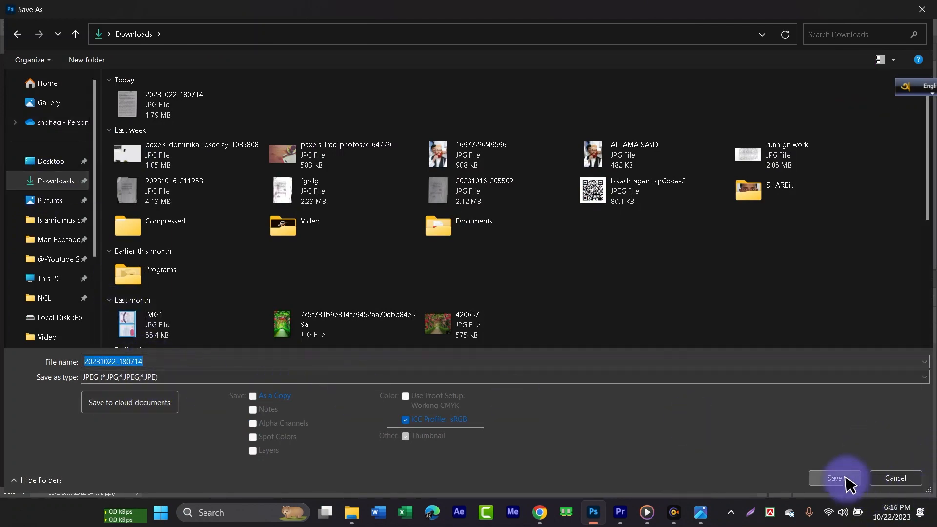
click(494, 257)
click(519, 121)
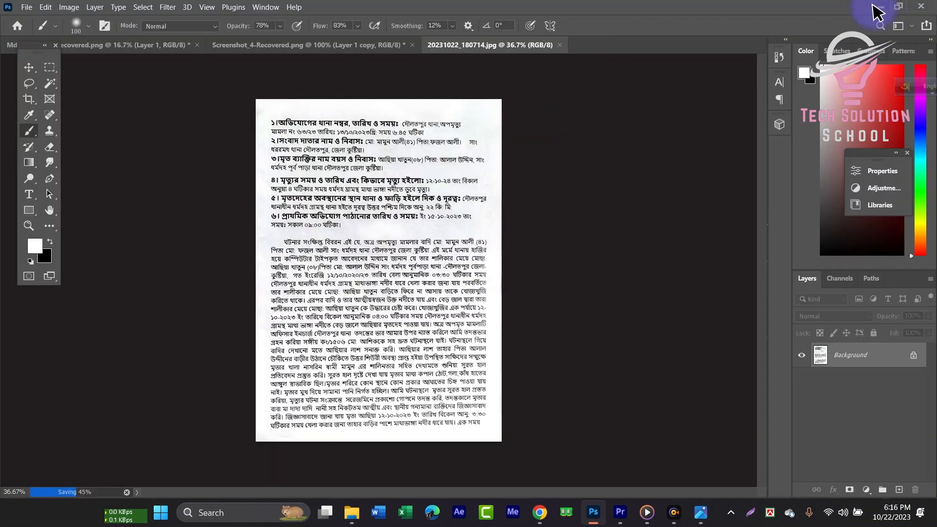
- Minimize Photoshop and open the saved 20231022_180714 JPEG from the Downloads folder in the photo viewer
click(876, 8)
double_click(35, 11)
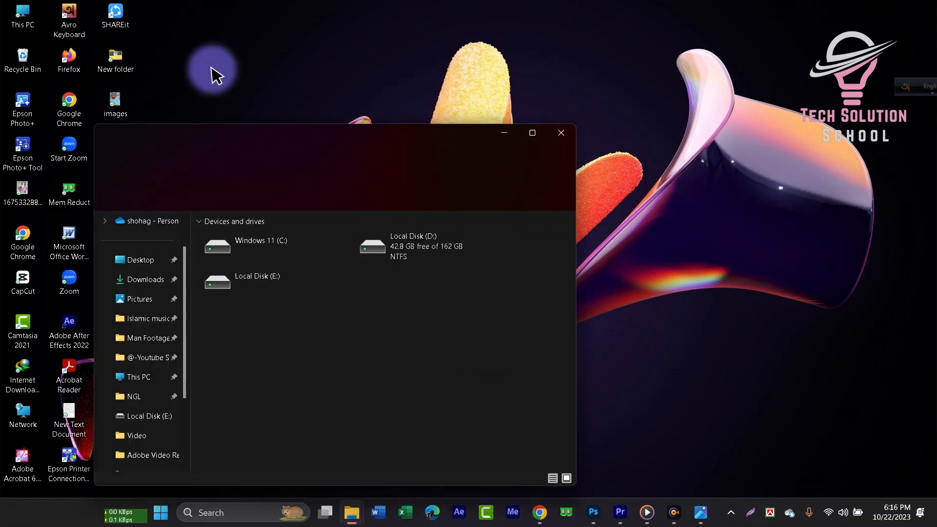
click(145, 279)
click(227, 249)
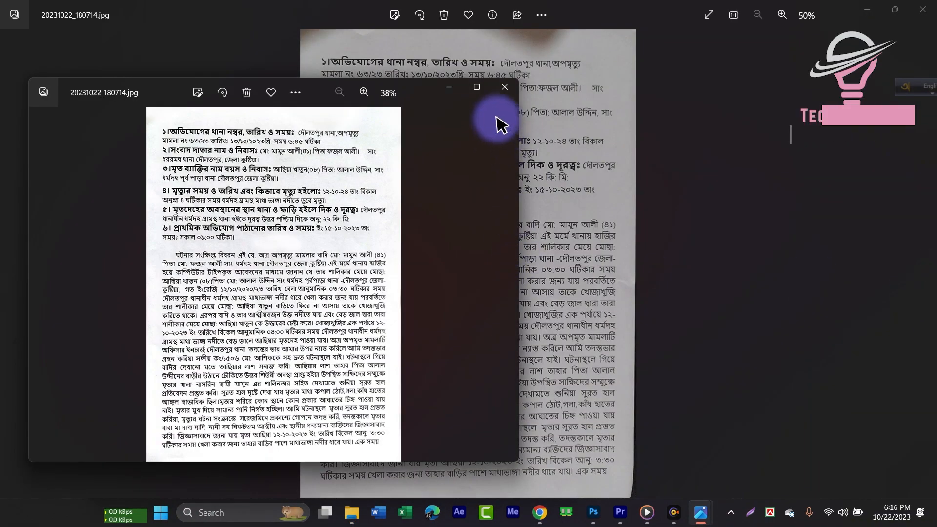
- Preview the image in the print dialog, then close the print dialog, photo viewer windows and File Explorer
key(ctrl+p)
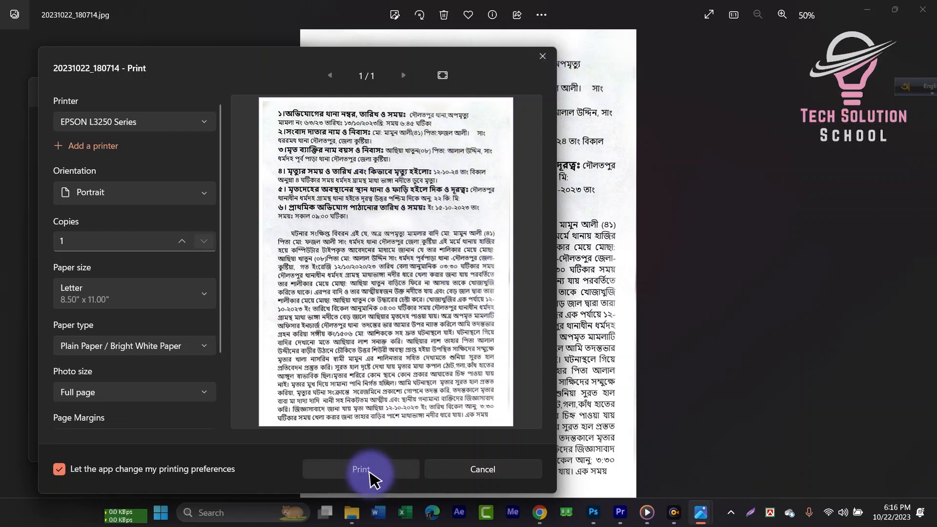
click(543, 58)
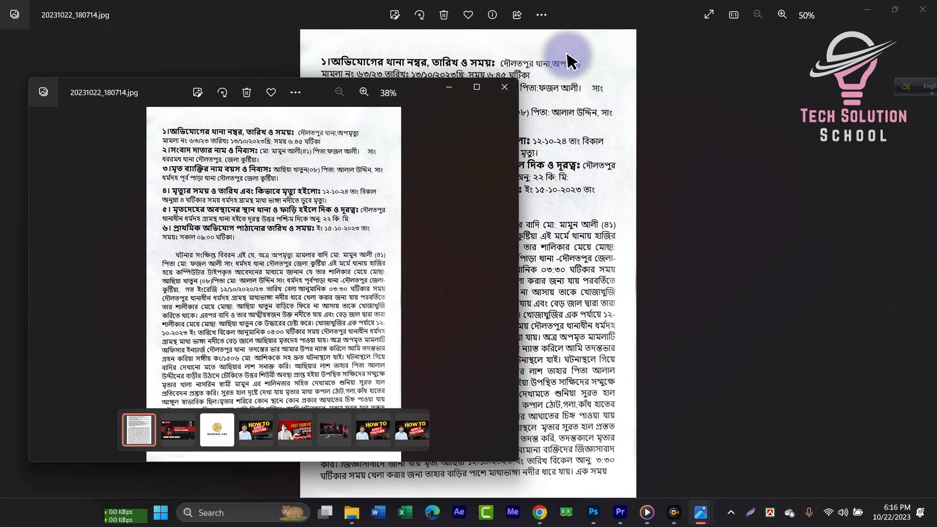
click(505, 92)
click(859, 8)
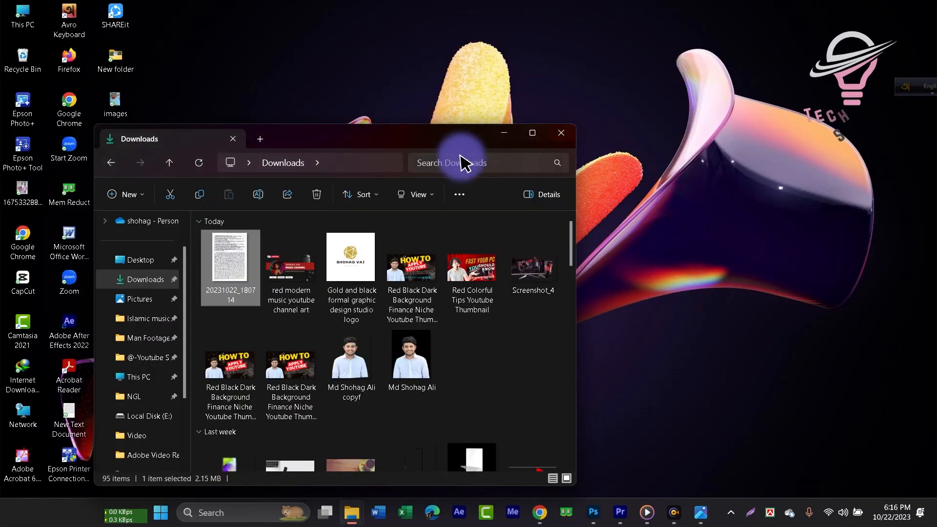
click(498, 133)
right_click(569, 166)
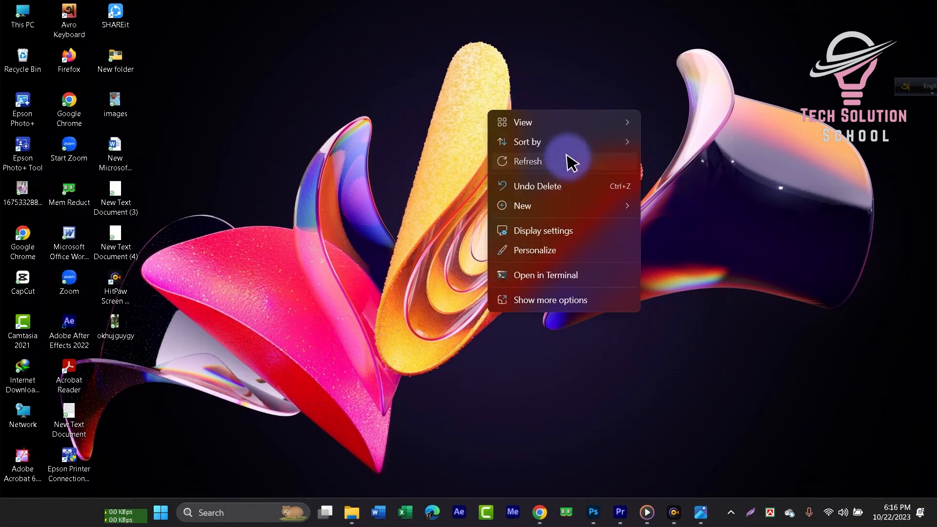
click(567, 160)
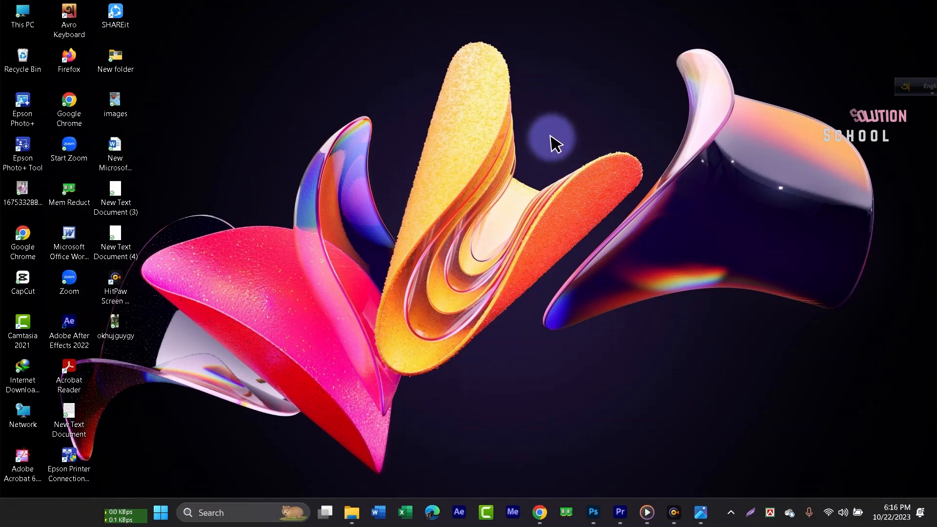
right_click(505, 111)
click(556, 165)
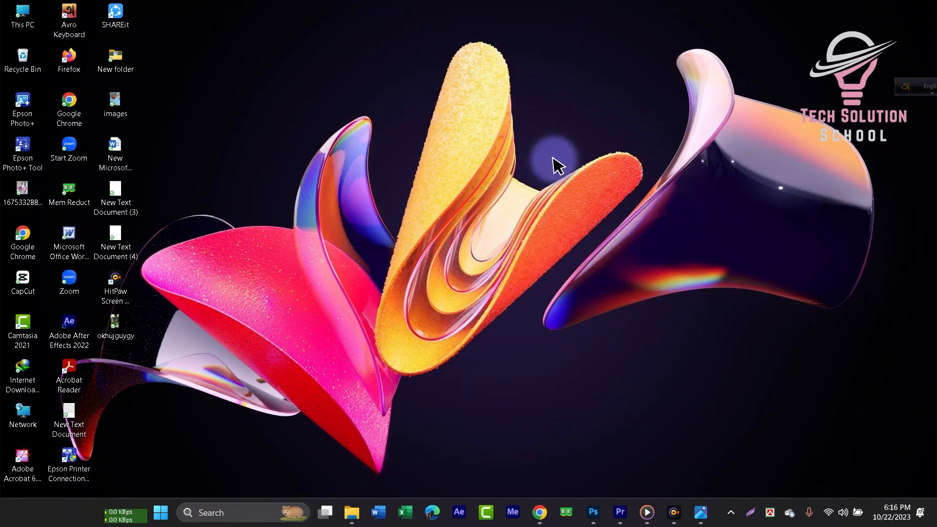
right_click(485, 138)
click(536, 191)
right_click(467, 160)
click(500, 210)
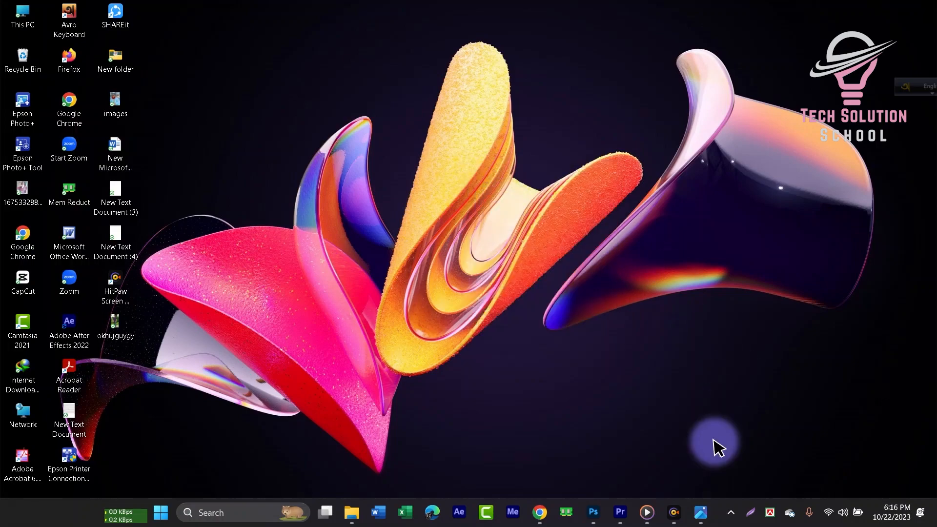